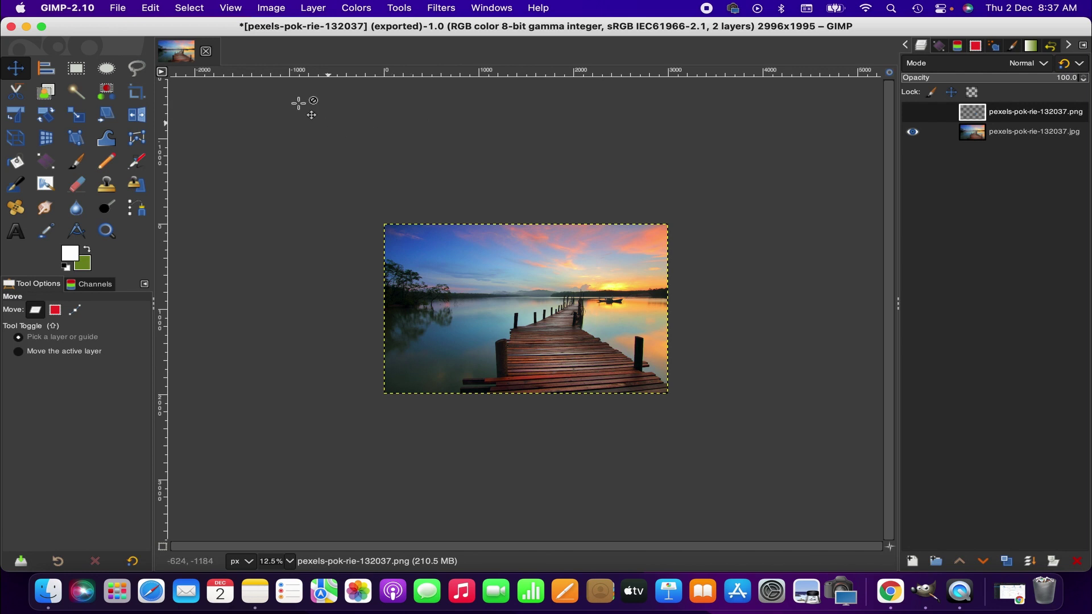
In Scale Image, enter a 4000-pixel width with the chain linked so height becomes 2664
left_click(262, 7)
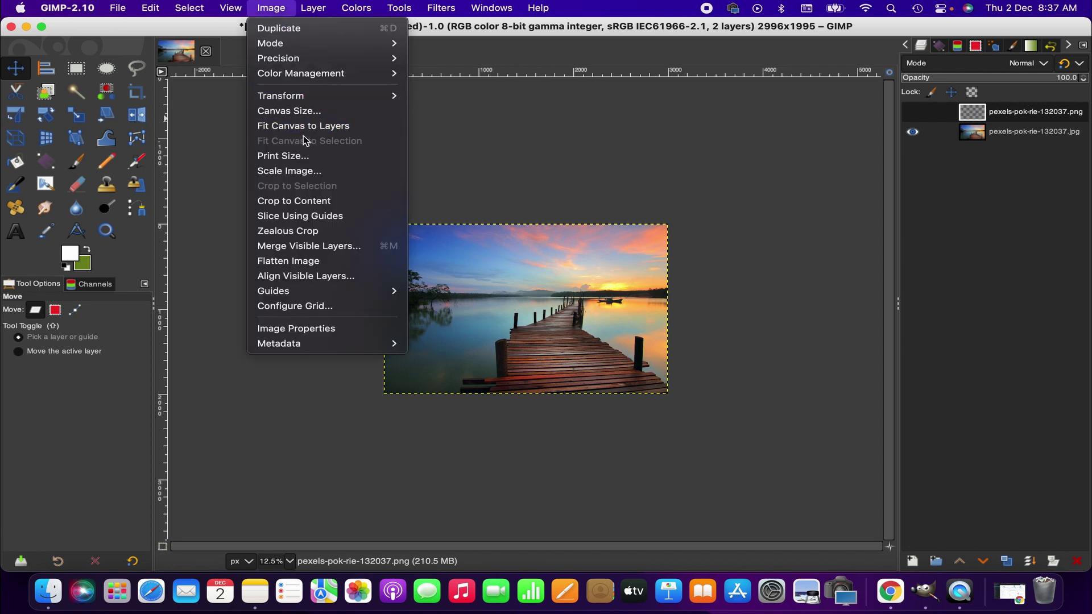
left_click(310, 171)
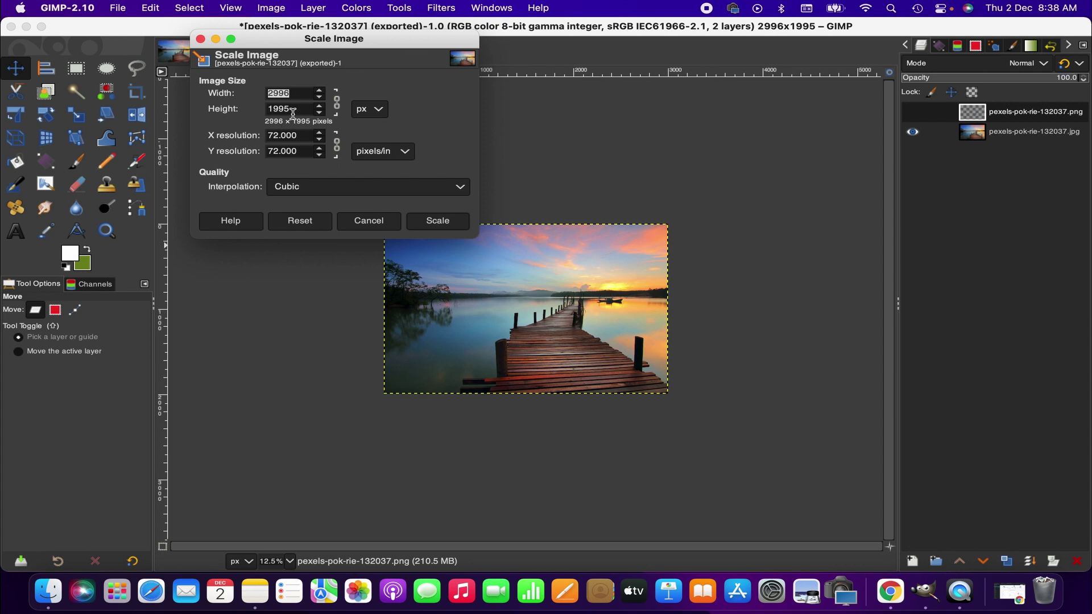
left_click(298, 96)
double_click(298, 96)
left_click(338, 106)
double_click(289, 95)
type("40")
type("00")
left_click(281, 111)
Set the X resolution to 120 ppi so Y resolution follows at 120
left_click(274, 135)
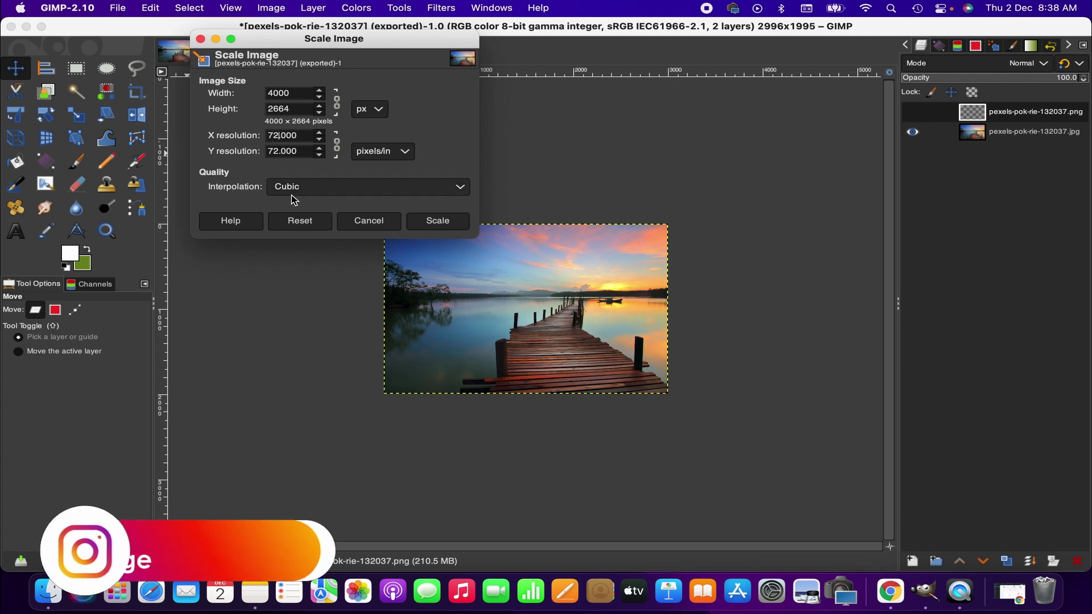
key("BackSpace")
key("BackSpace")
type("12")
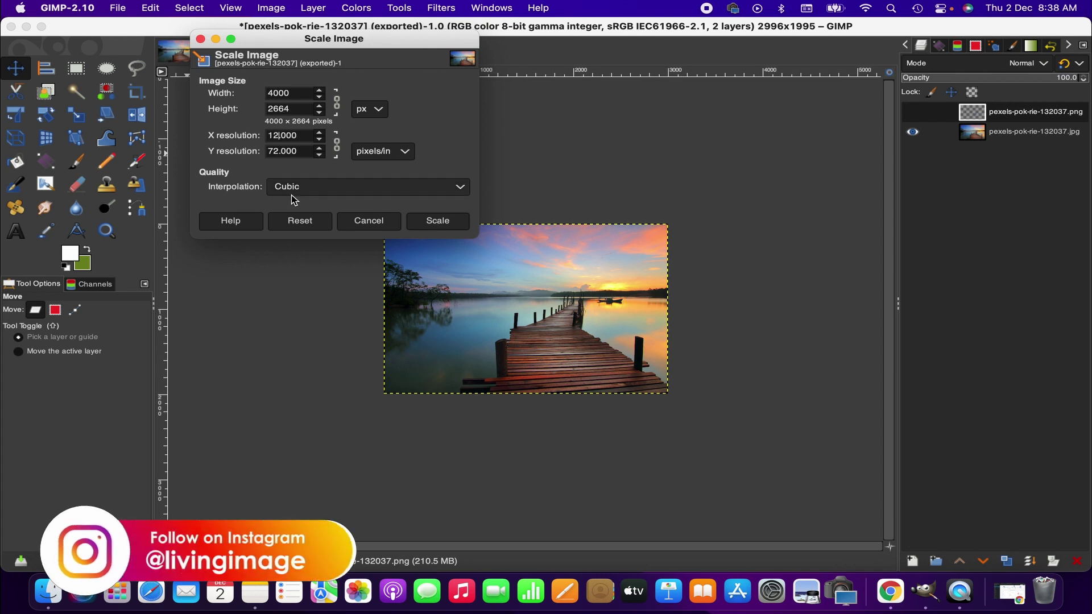
type("0")
key("Tab")
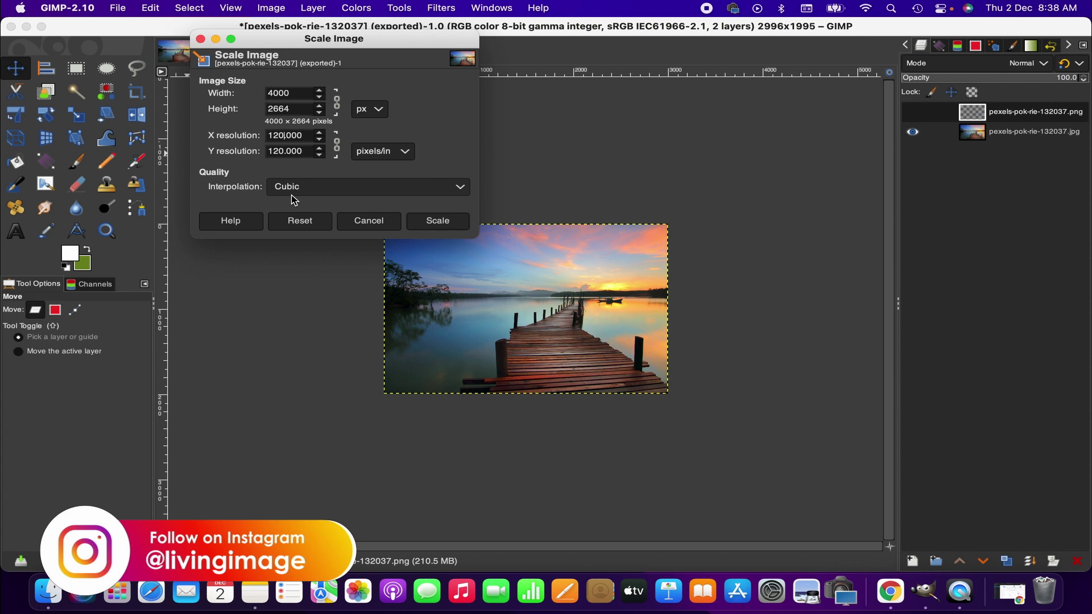
key("Tab")
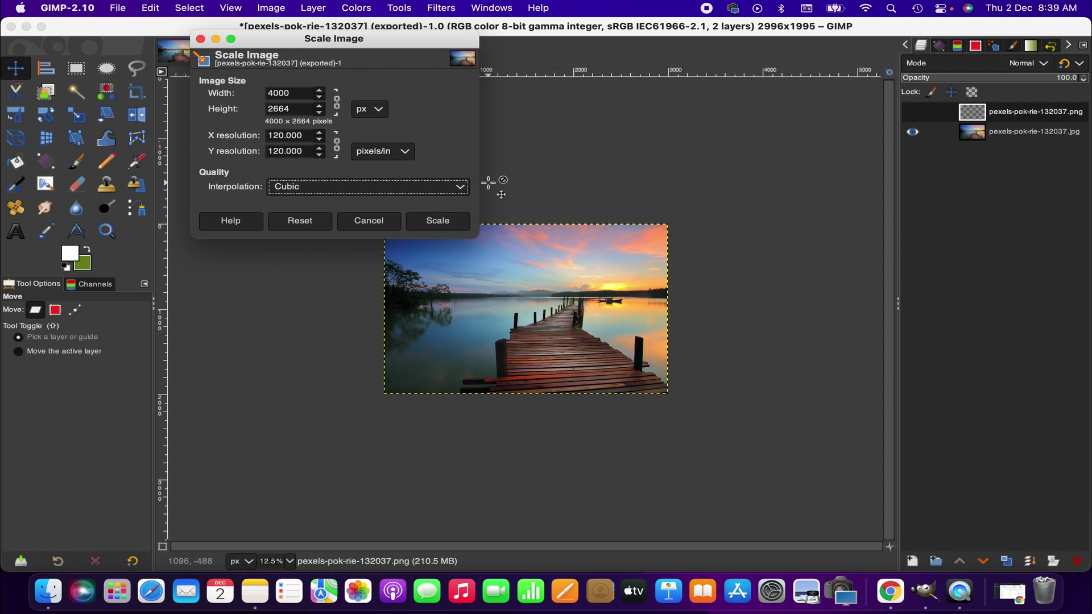
Check the interpolation options and leave the method on Cubic
left_click(460, 189)
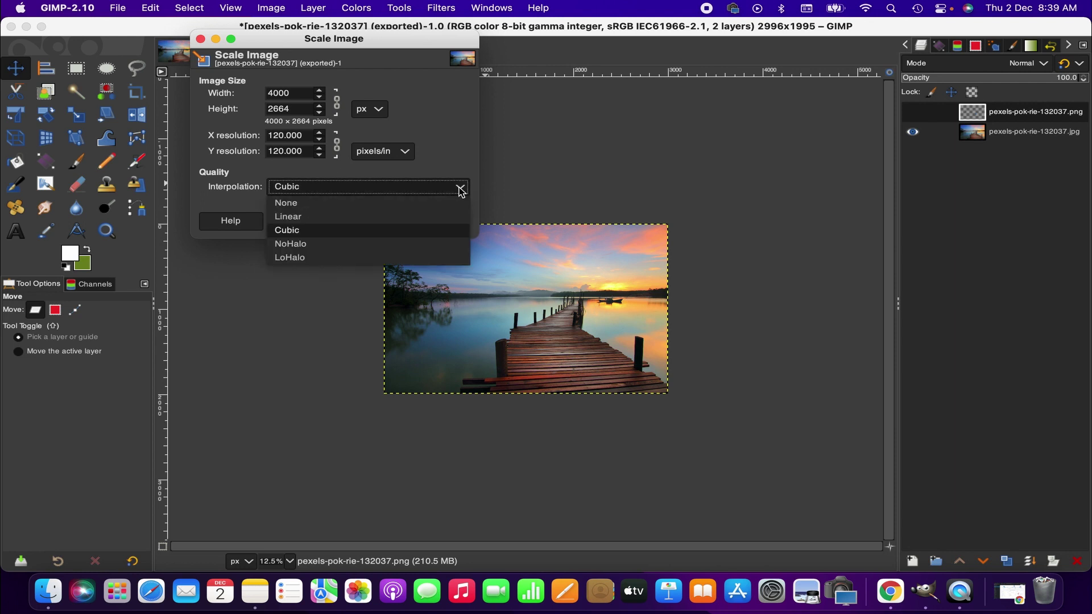
left_click(460, 189)
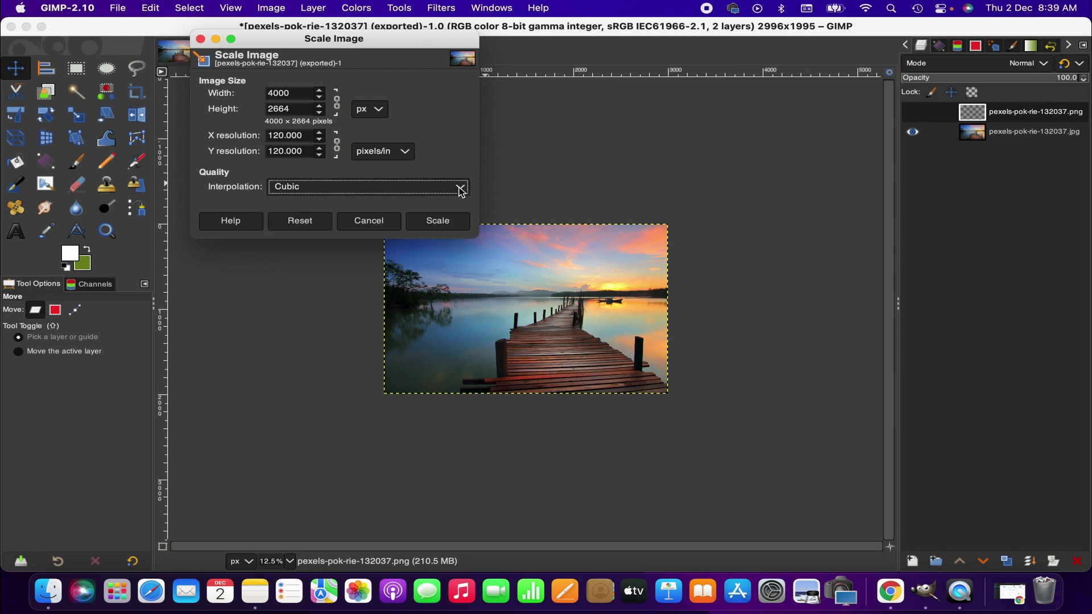
left_click(459, 189)
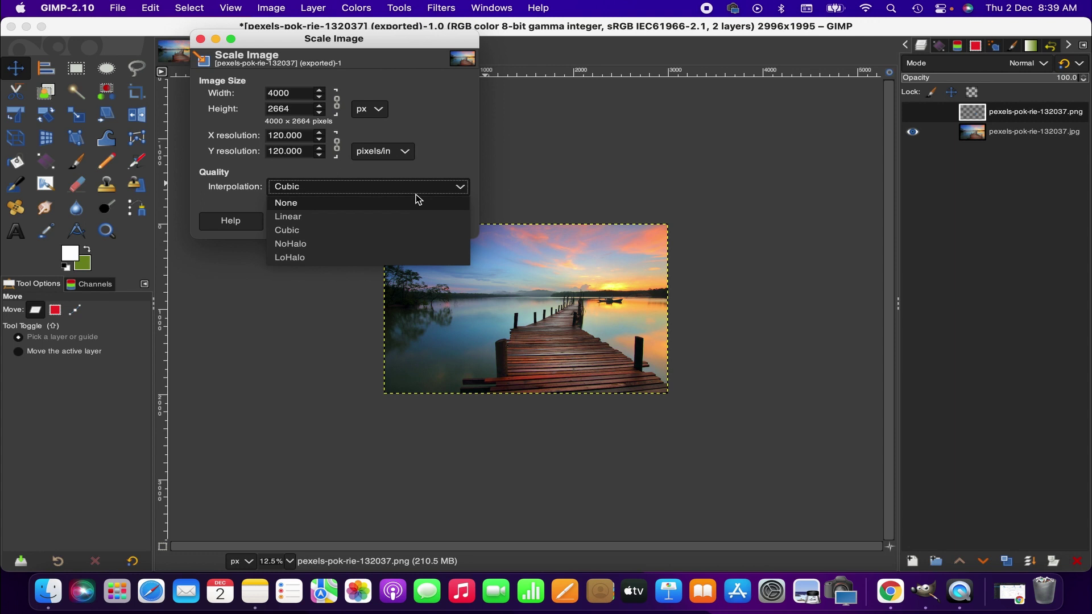
left_click(443, 169)
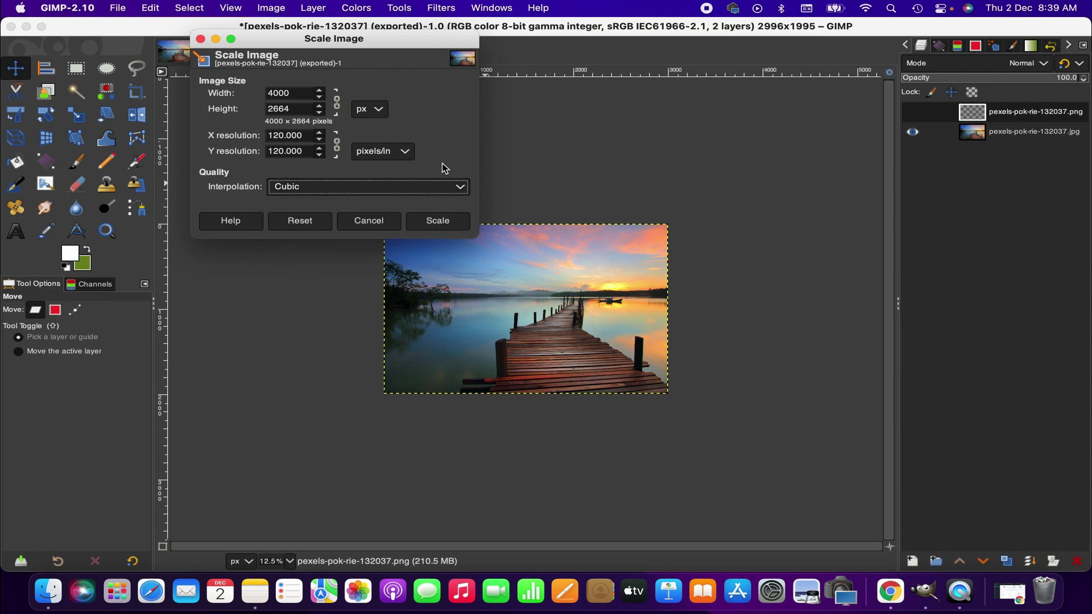
left_click(431, 191)
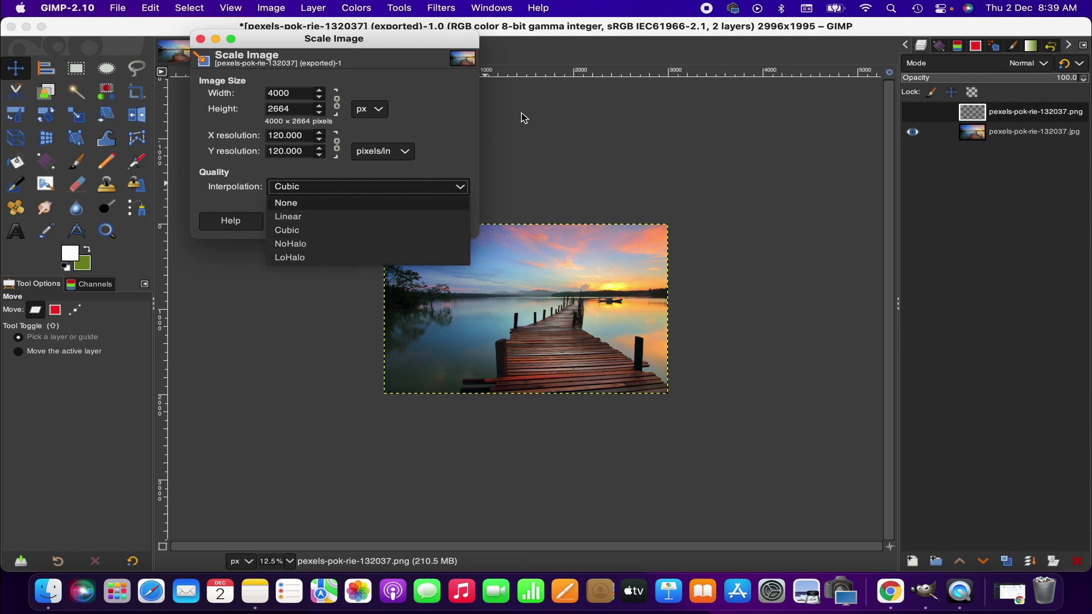
left_click(447, 130)
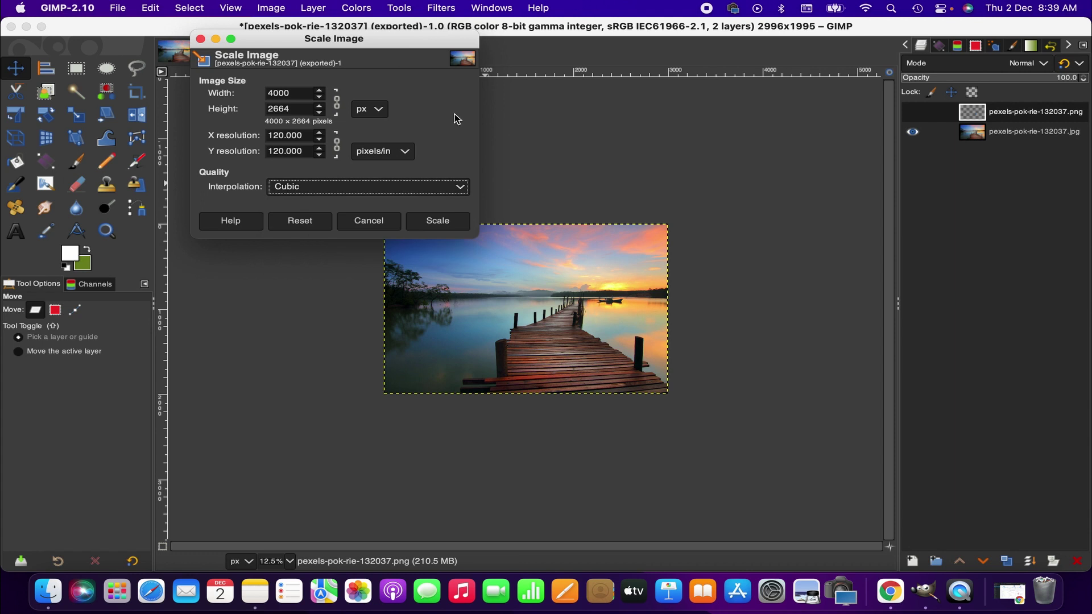
Apply the 4000×2664 scale and confirm past the 152.6 MB memory warning
left_click(443, 224)
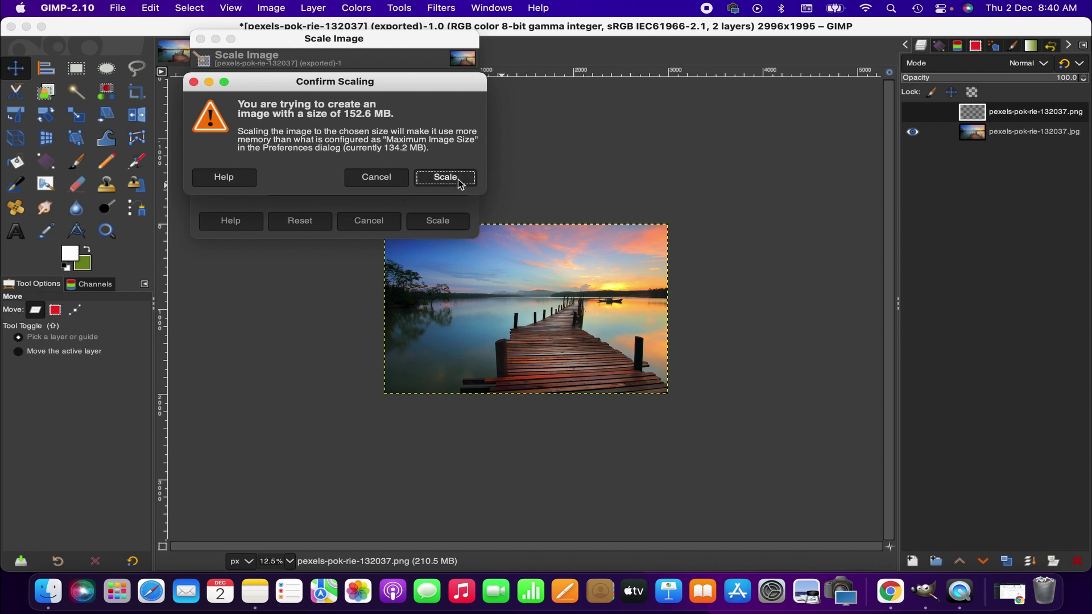
left_click(435, 181)
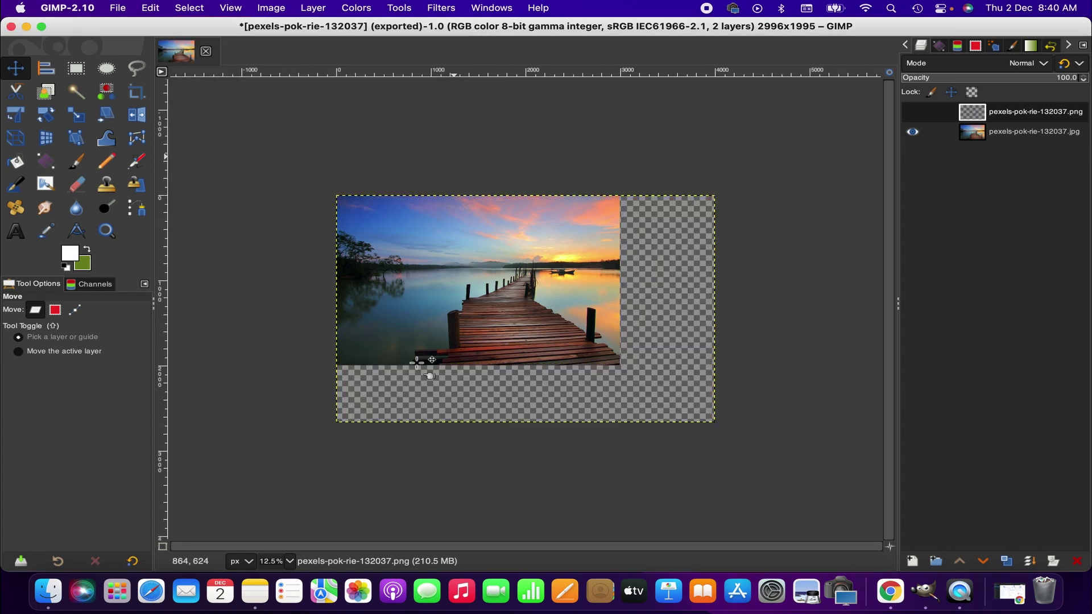
Zoom the view to 50%, then out to 33.3%, to inspect the resized photo
left_click(293, 562)
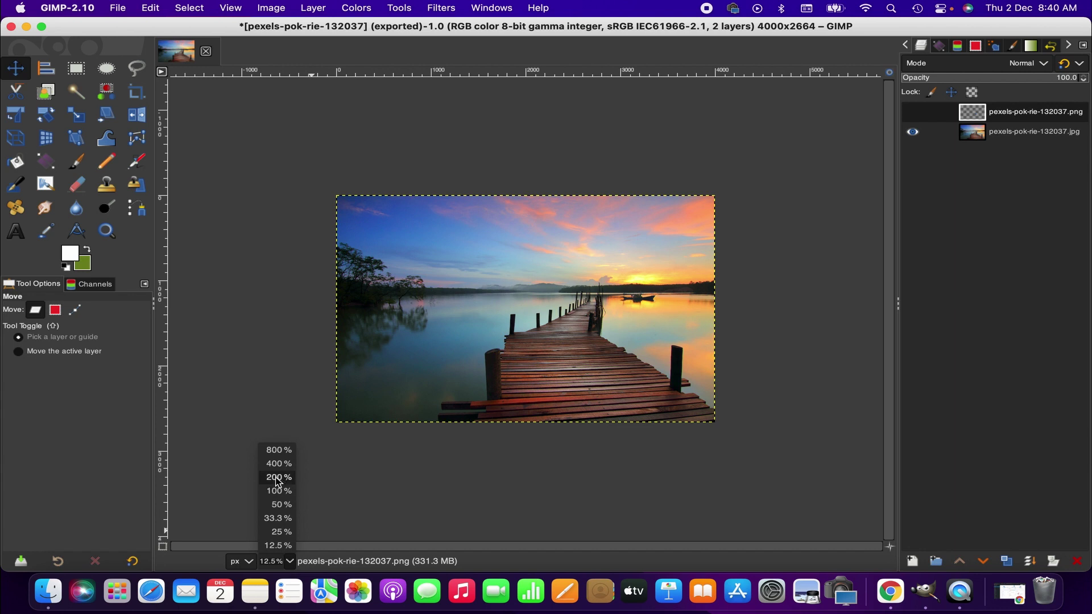
left_click(276, 504)
scroll(370, 443, "down", 3)
key("minus")
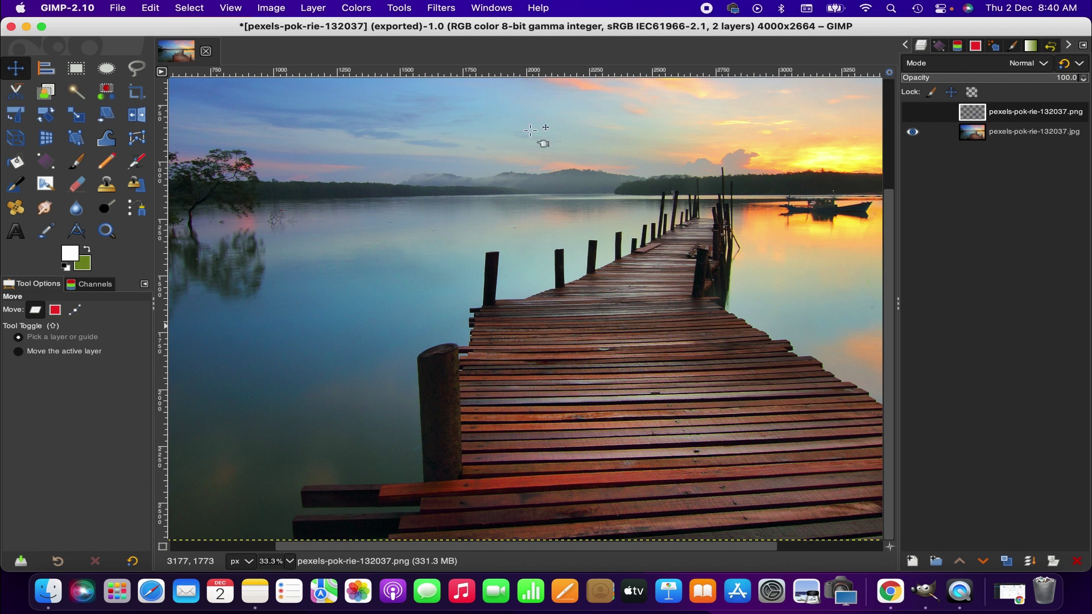
Scale the image to width 1280, letting height follow to 852, and apply it
left_click(273, 7)
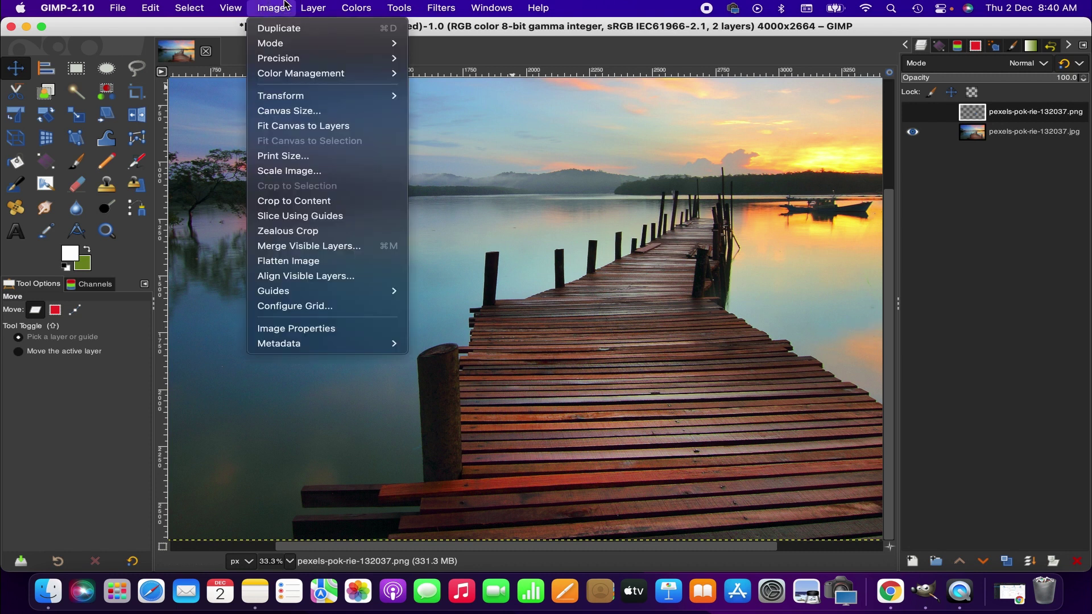
left_click(264, 169)
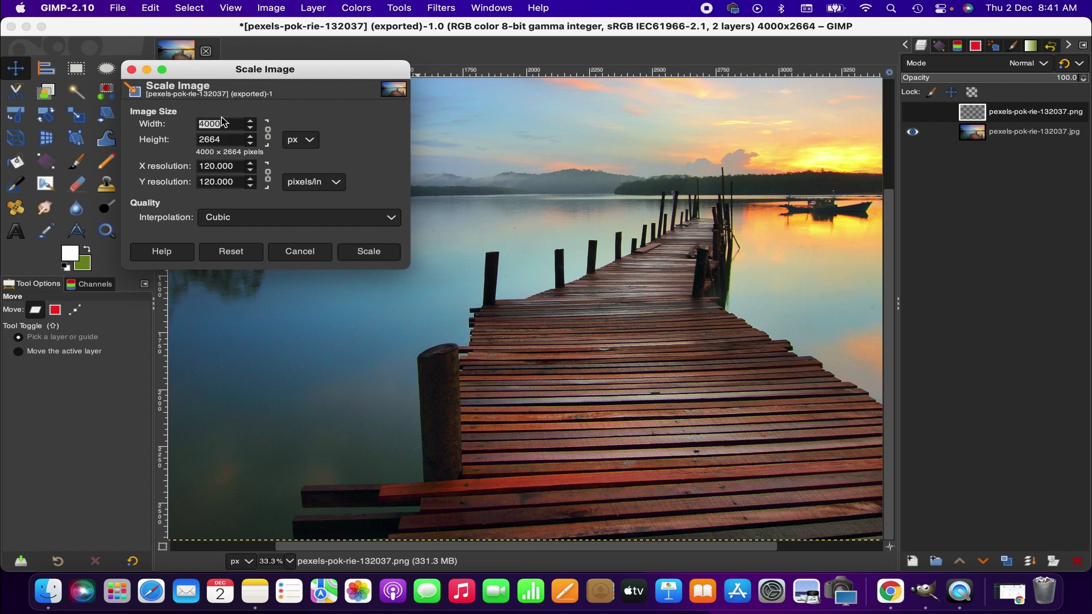
left_click(214, 125)
type("1")
type("280")
left_click(219, 141)
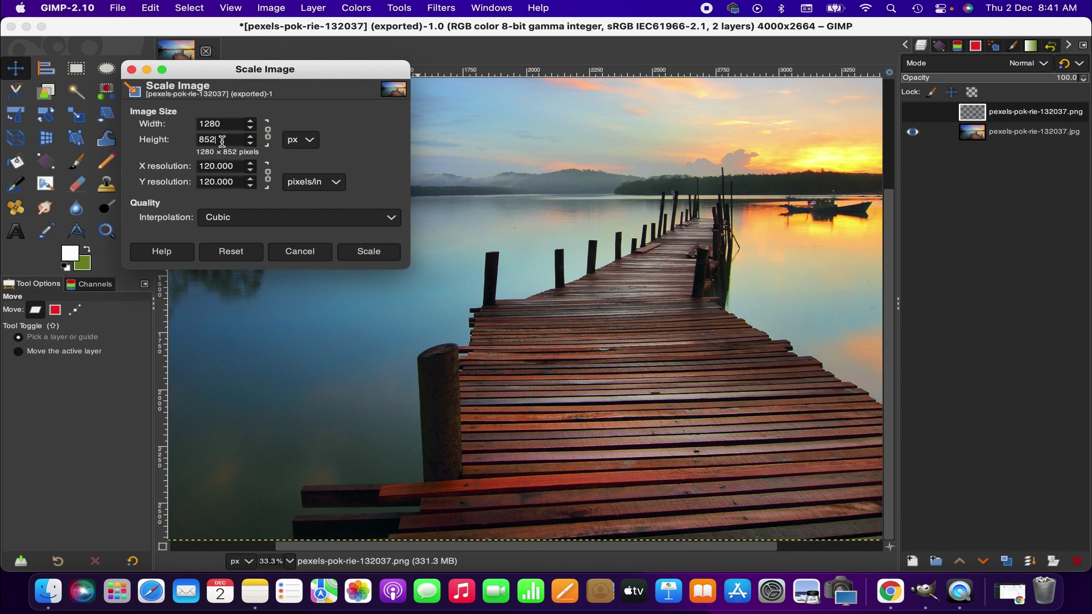
left_click(365, 253)
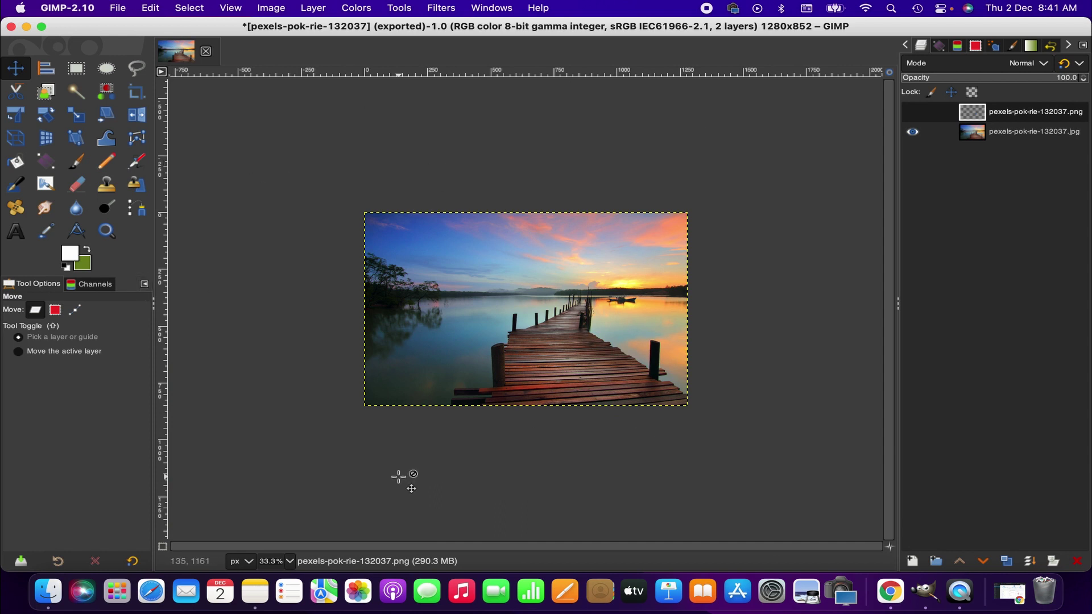
Undo the 1280×852 downscale, then zoom out to 25% and 12.5%
key("super+z")
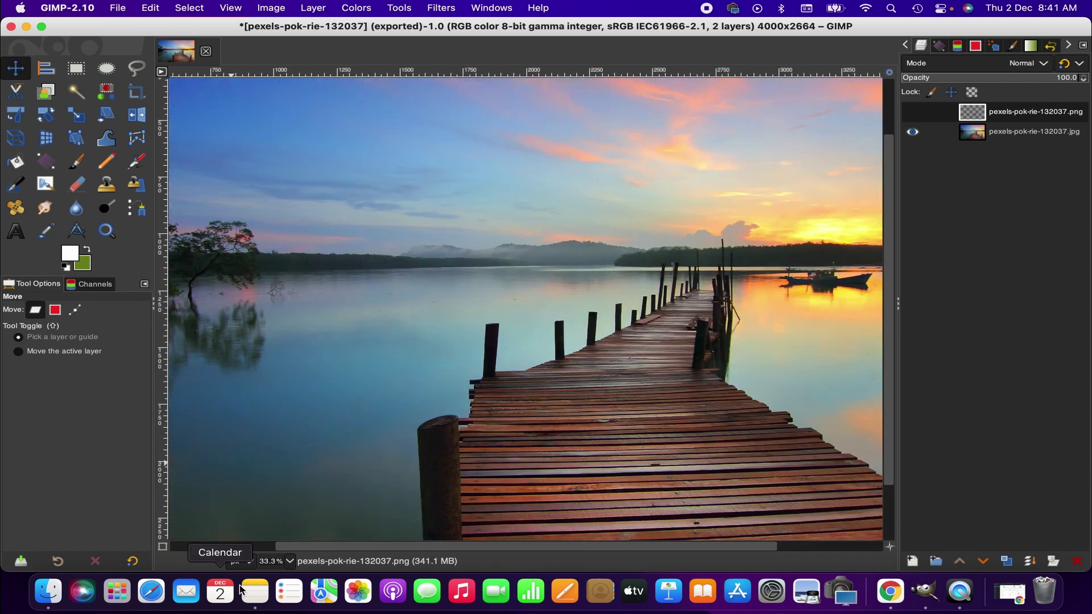
left_click(290, 561)
left_click(288, 532)
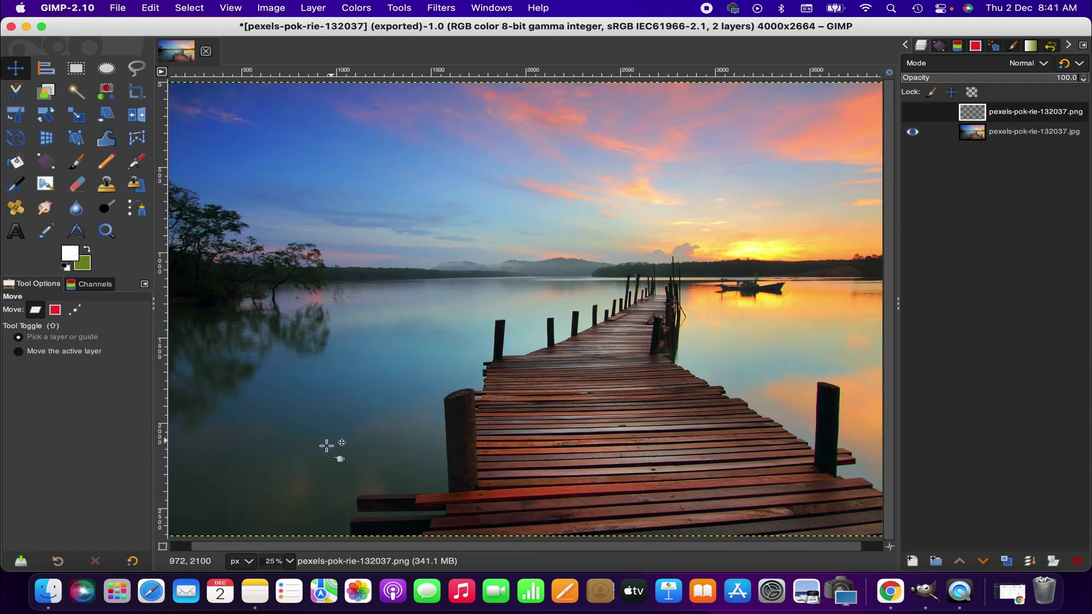
left_click(288, 560)
left_click(289, 547)
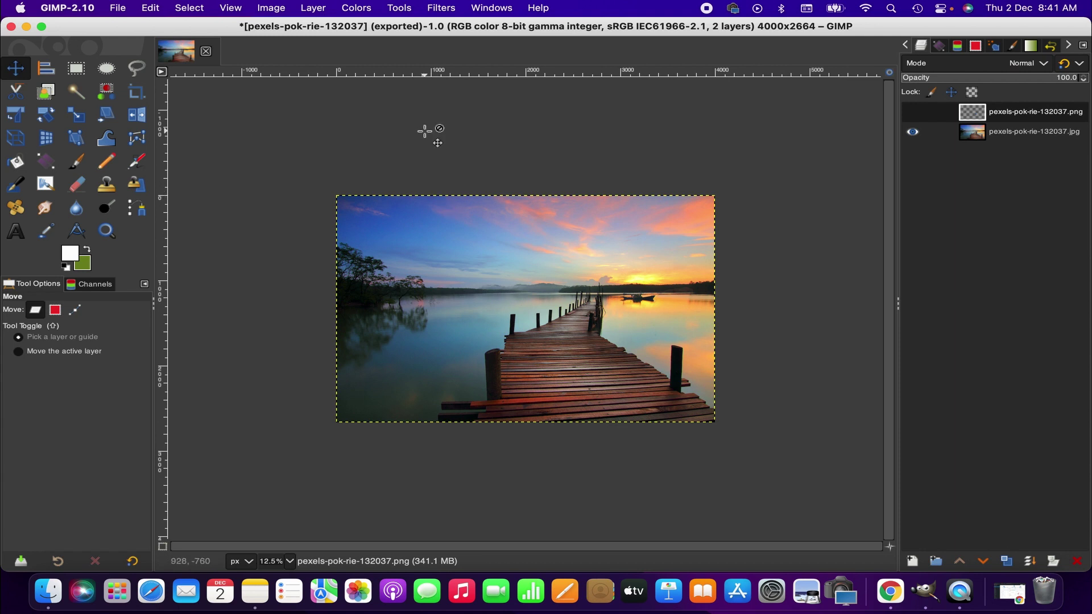
left_click(275, 7)
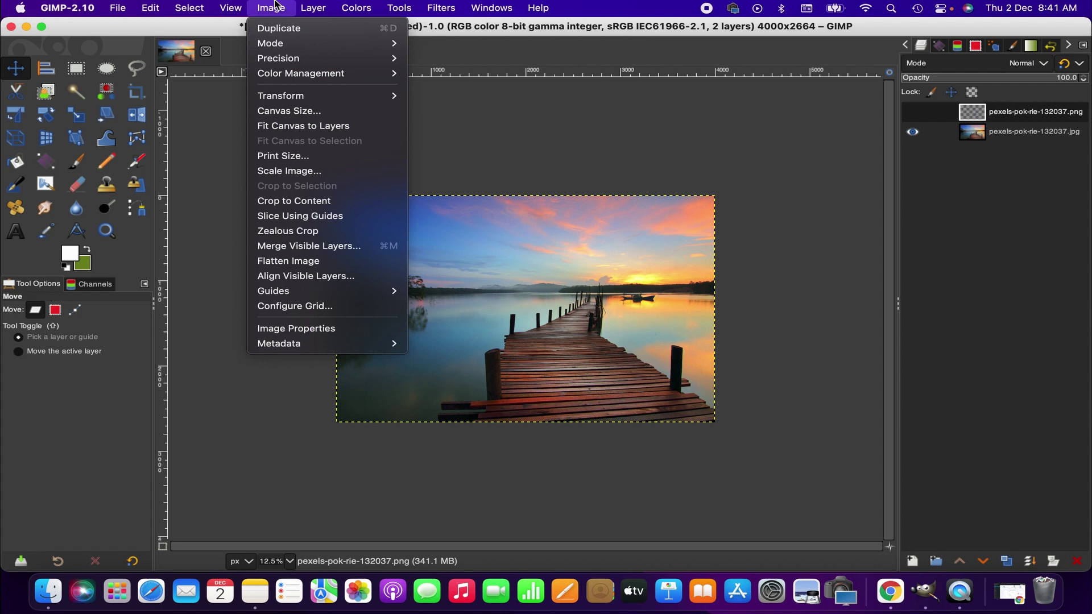
In Print Size, set X and Y resolution to 300 ppi and confirm
left_click(324, 161)
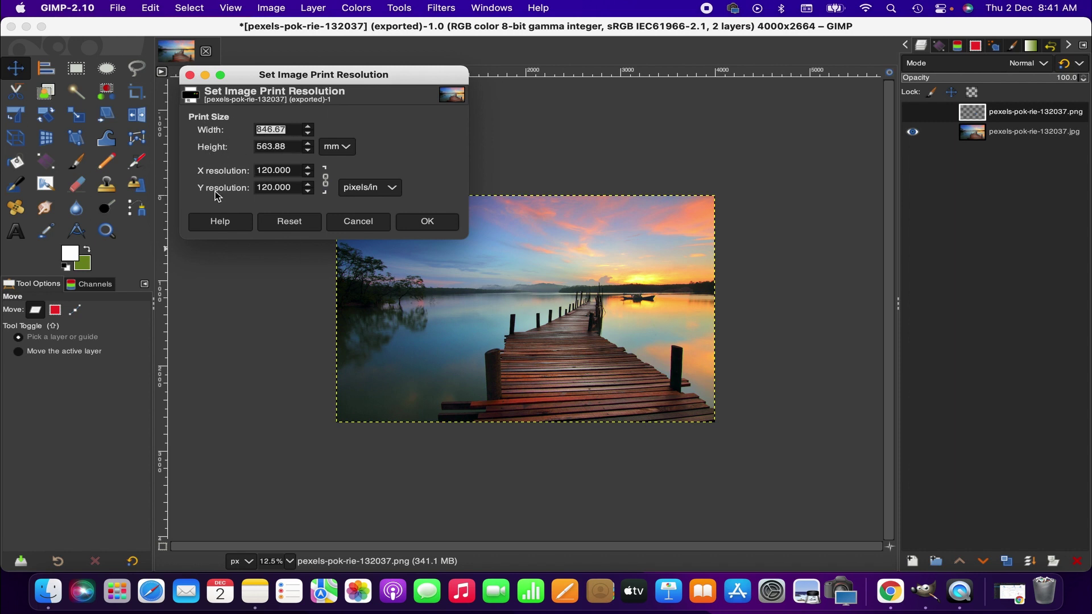
left_click(270, 171)
key("BackSpace")
key("BackSpace")
key("BackSpace")
type("300")
double_click(264, 188)
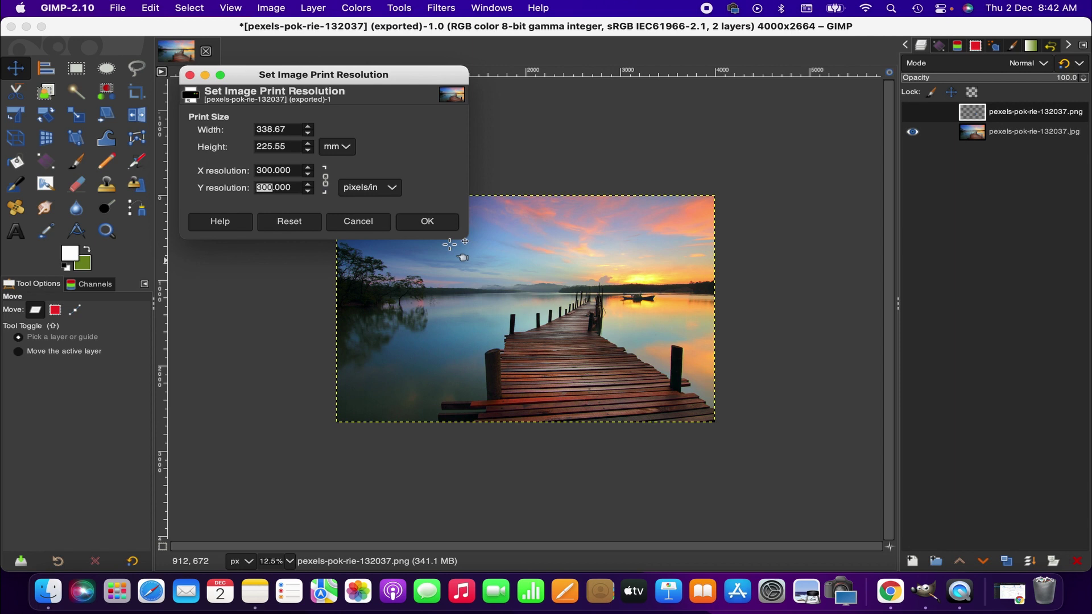
left_click(420, 224)
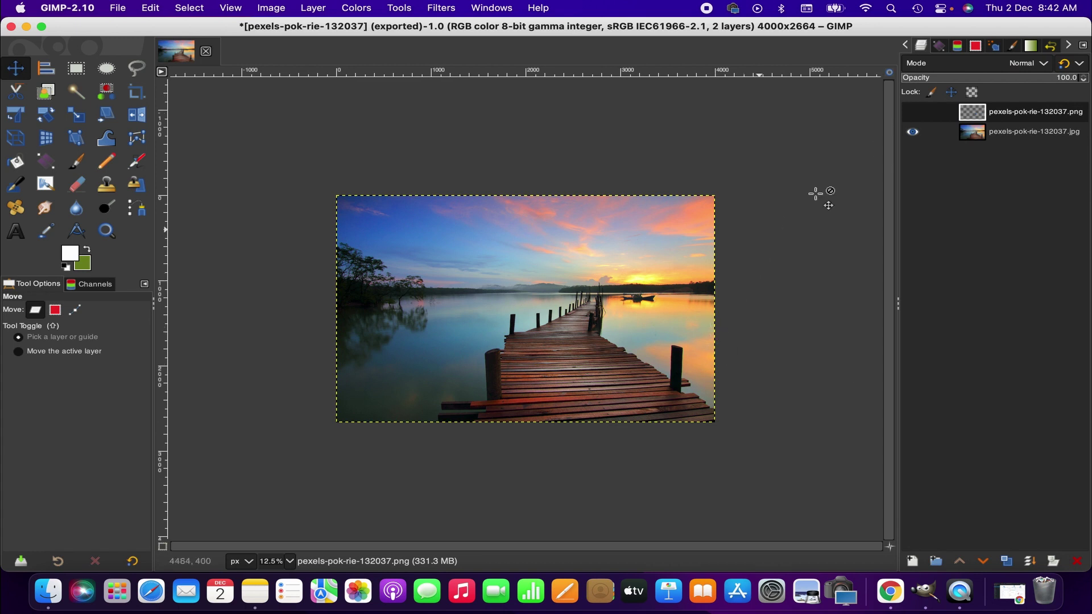
Turn on visibility of the top png figure layer
left_click(914, 113)
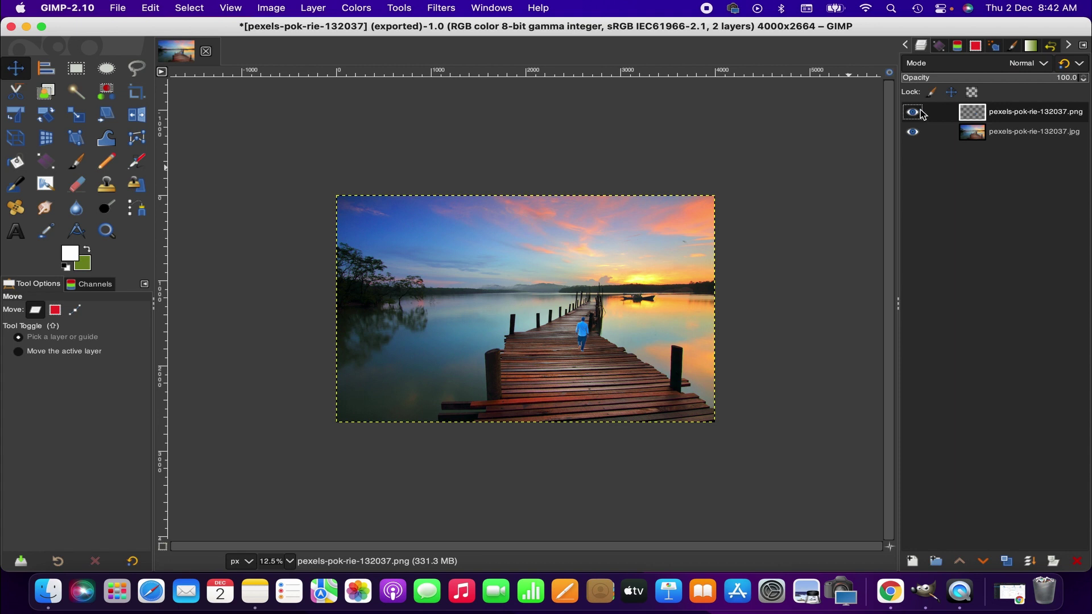
key("shift+s")
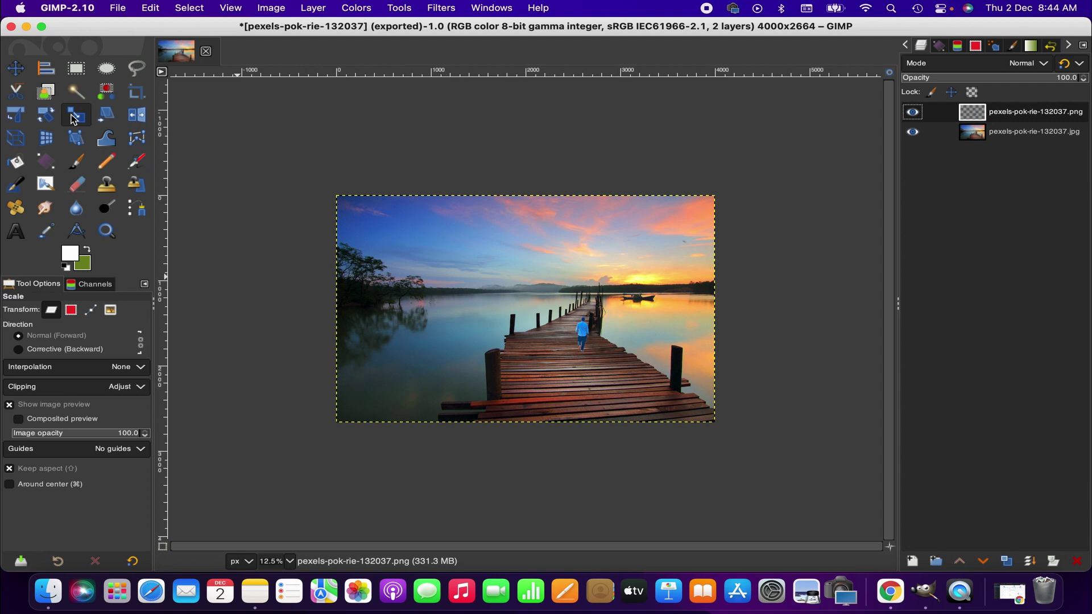
Scale the figure layer to width 3000 (height 1998), then return to the Move tool
left_click(551, 287)
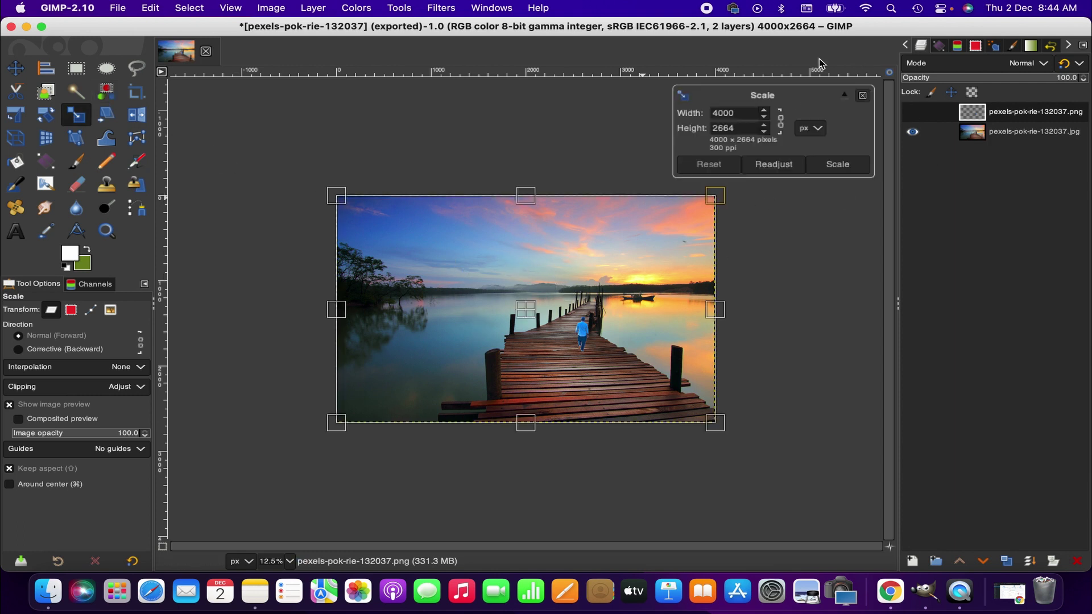
double_click(740, 113)
type("3")
type("000")
left_click(733, 128)
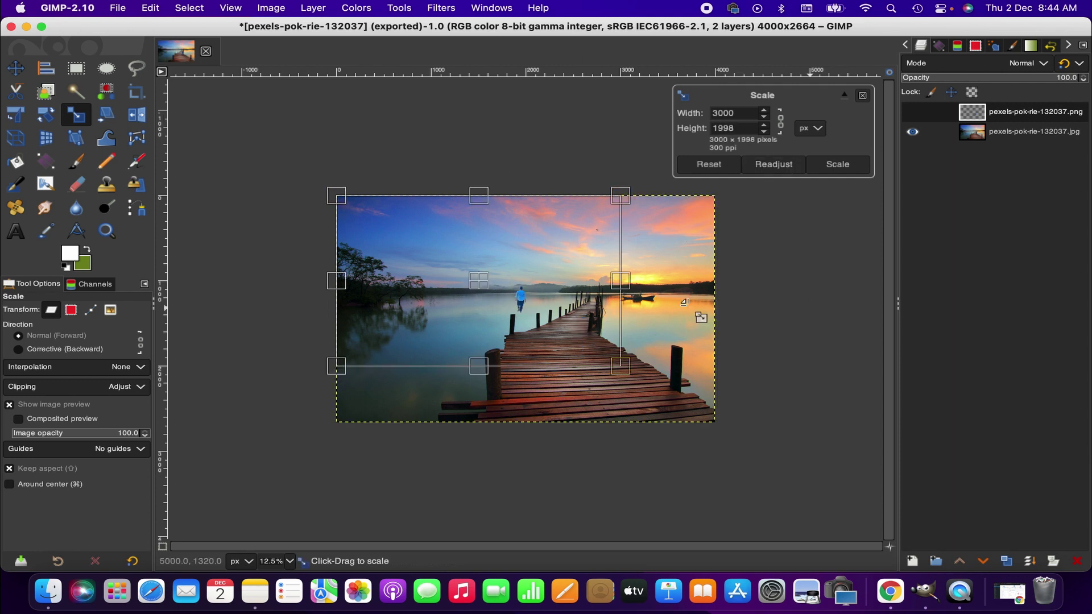
left_click(837, 164)
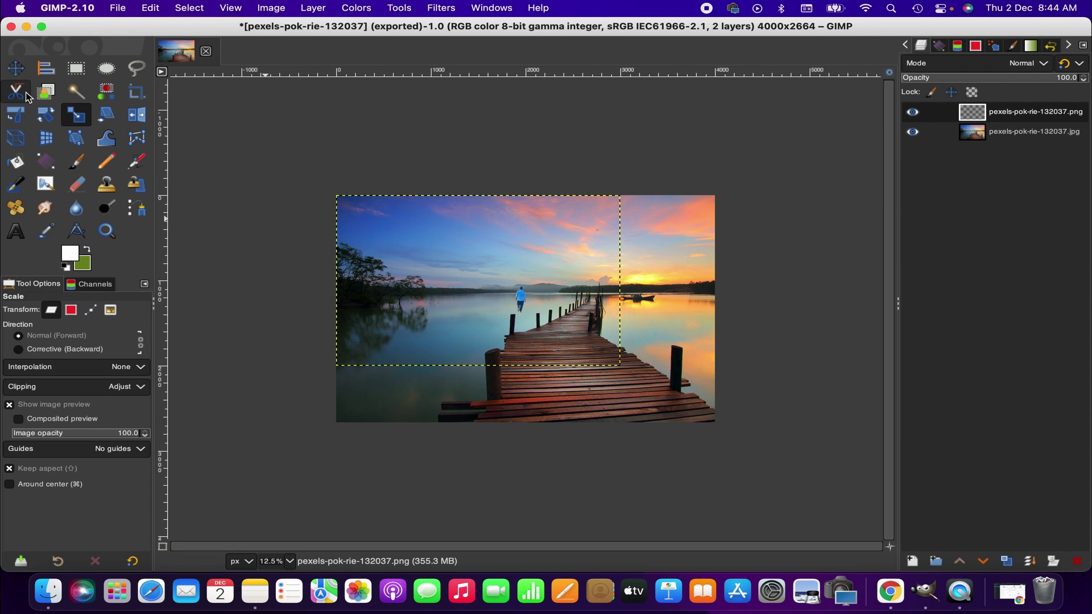
left_click(16, 68)
left_click(1028, 137)
left_click(1027, 121)
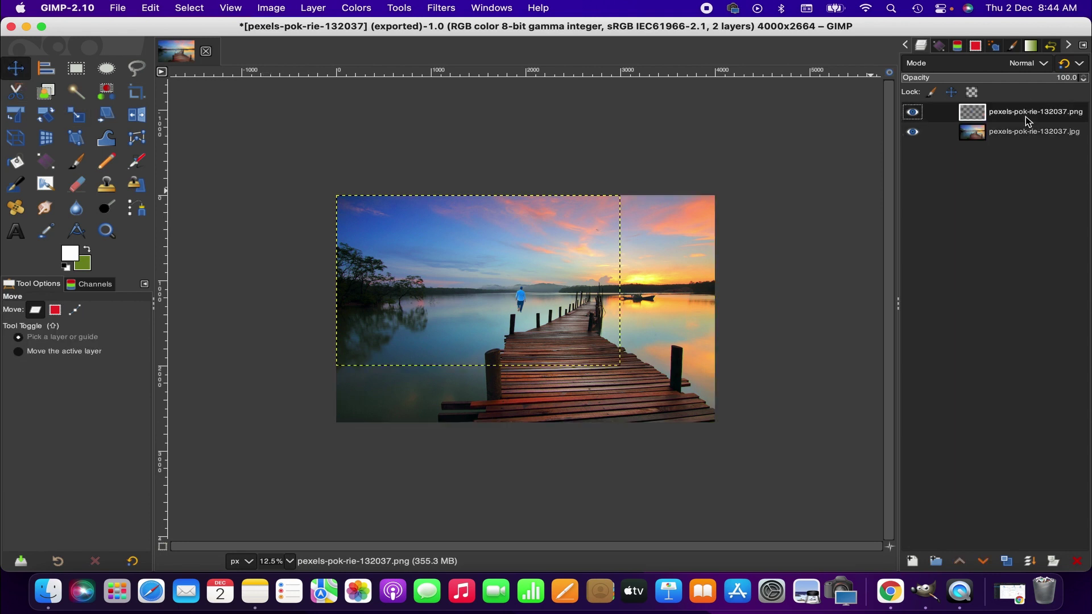